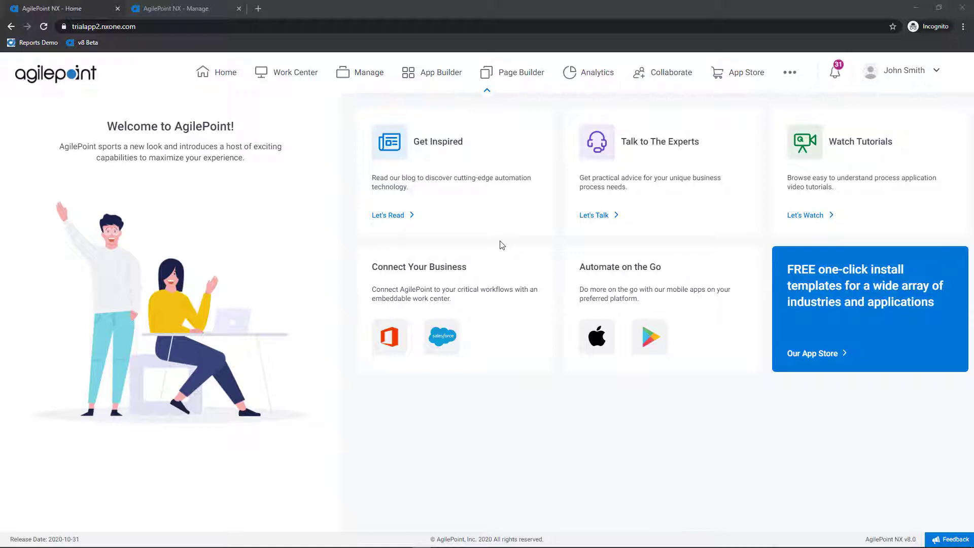
Search the processes in Runtime Management by app name for running instances of the Invoice Processing app.
{"action": "left_click", "coordinate": [207, 10]}
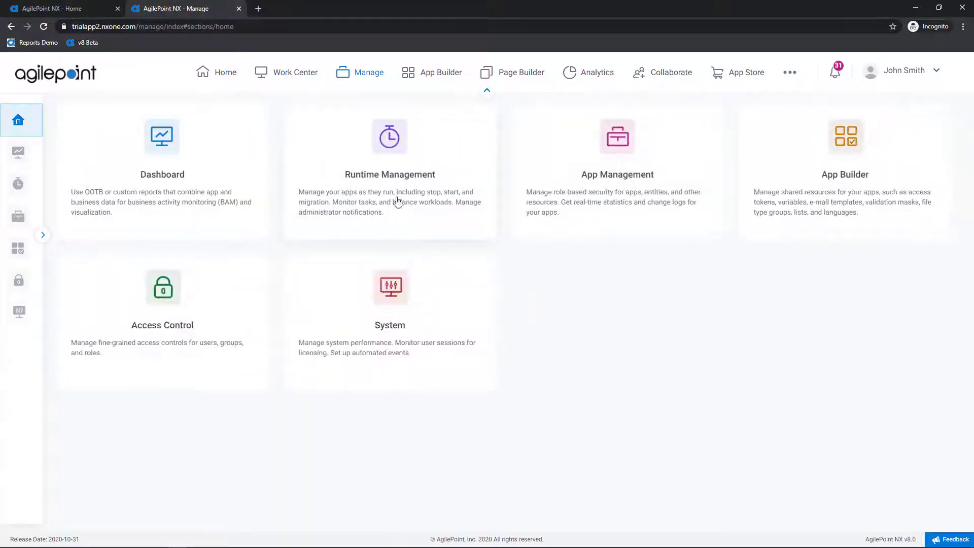
{"action": "left_click", "coordinate": [397, 168]}
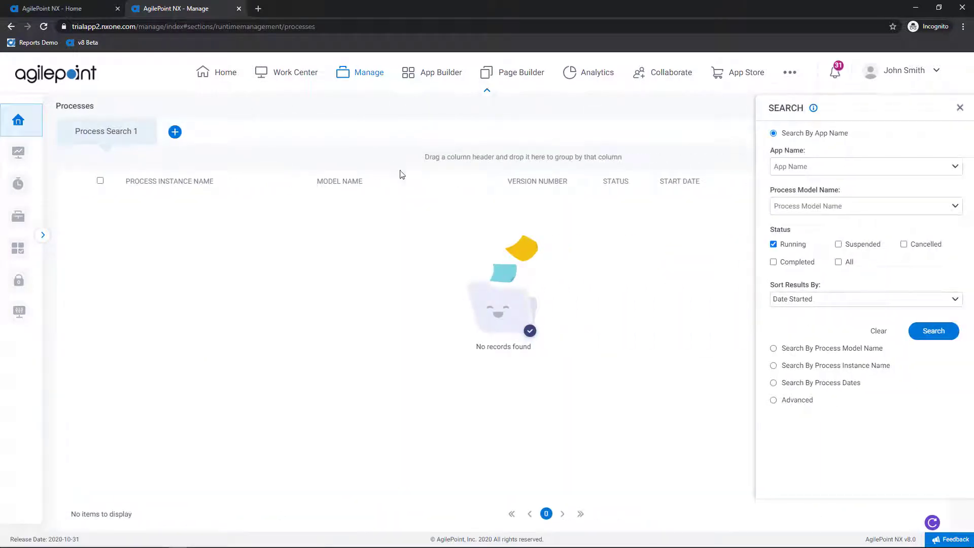
{"action": "left_click", "coordinate": [797, 165]}
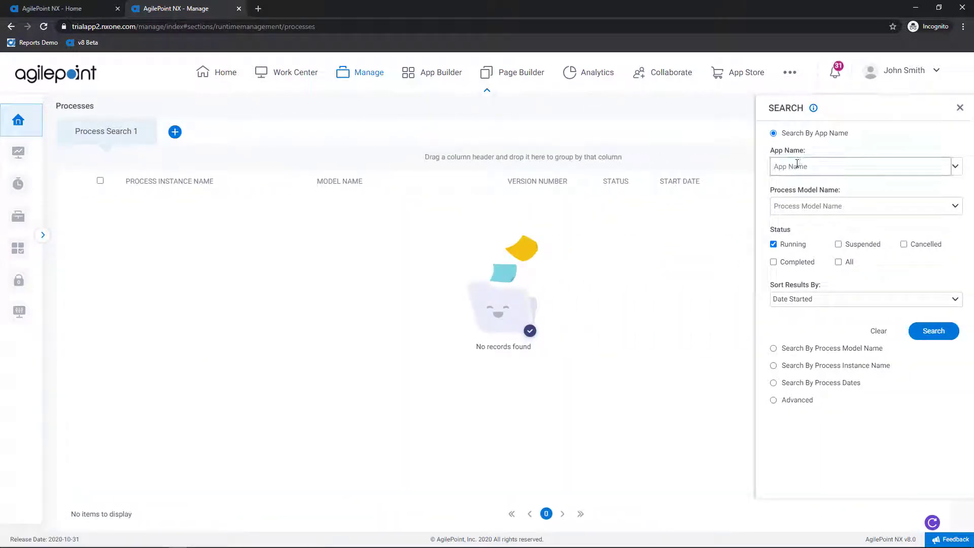
{"action": "type", "text": "invoice Processing"}
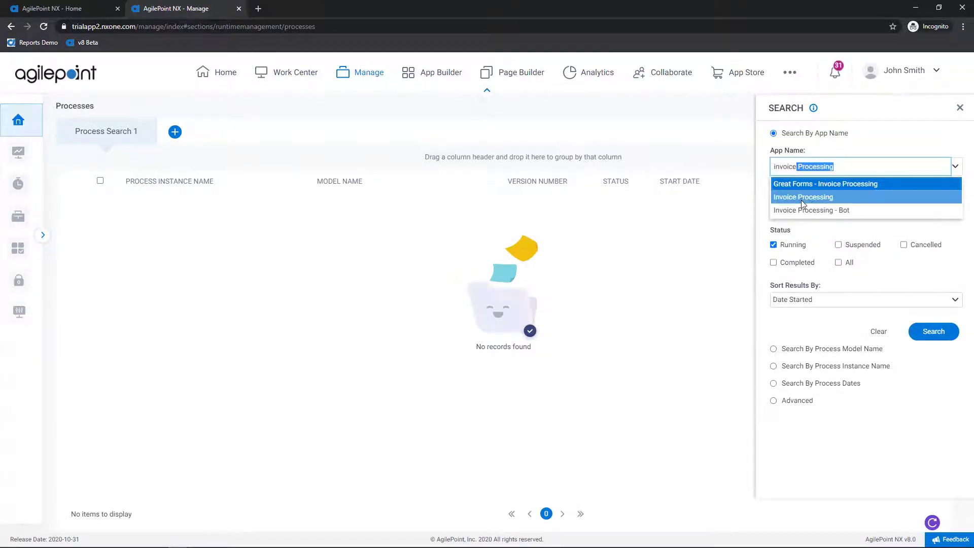
{"action": "left_click", "coordinate": [801, 198]}
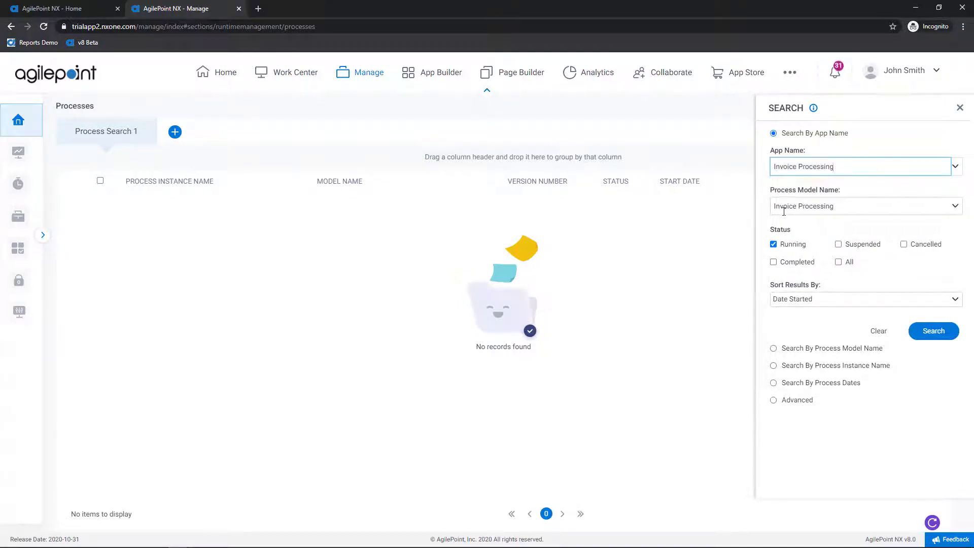
{"action": "left_click", "coordinate": [931, 331]}
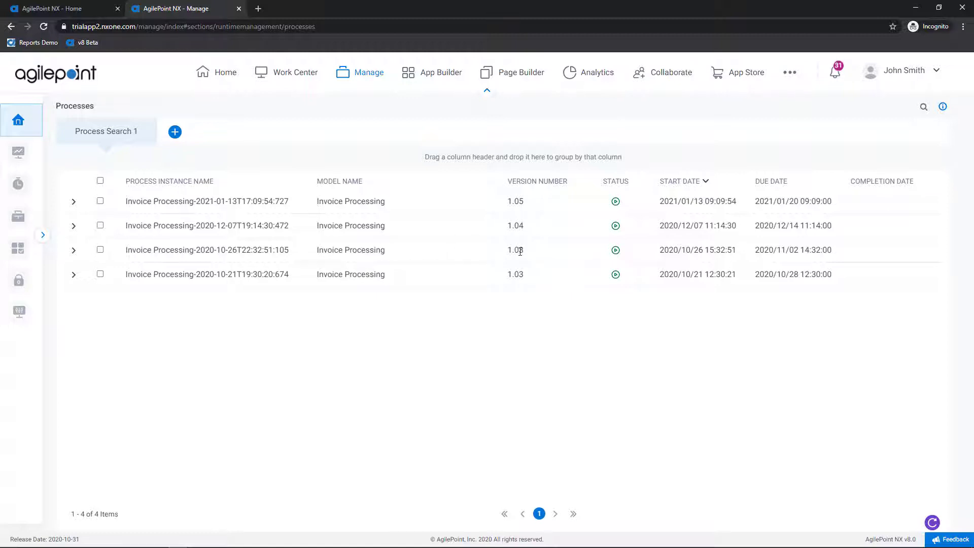
Open the details of the Invoice Processing instance started on 2020/10/26 and review its general process information.
{"action": "left_click", "coordinate": [75, 252]}
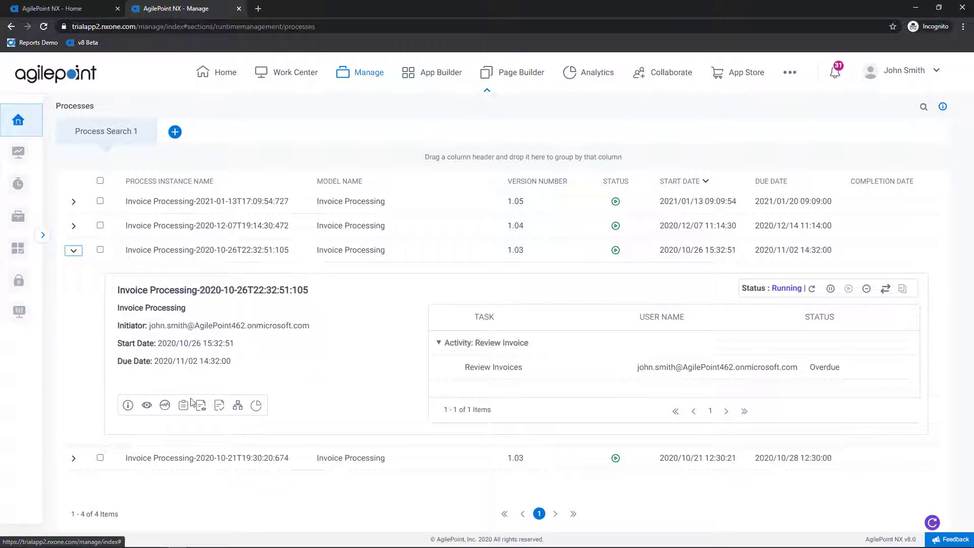
{"action": "left_click", "coordinate": [129, 406]}
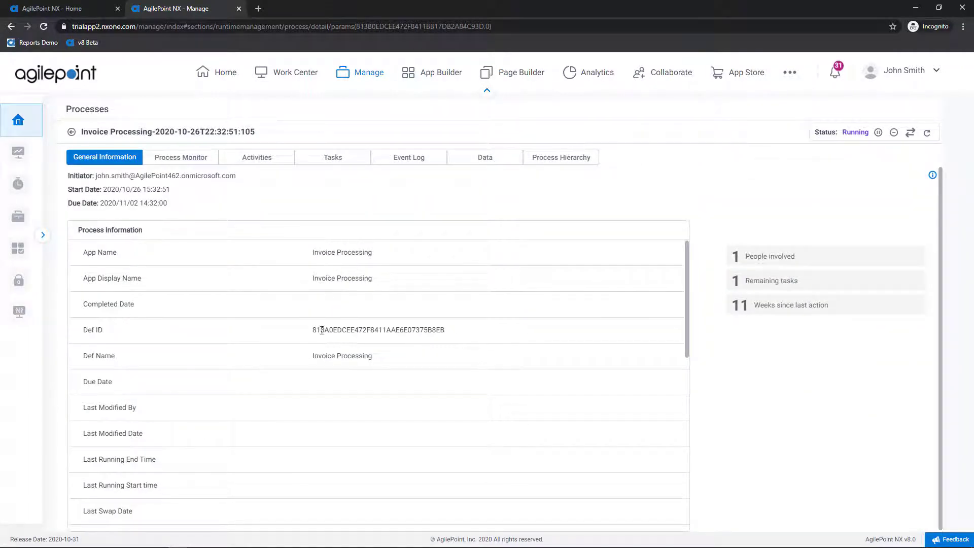
{"action": "scroll", "coordinate": [322, 330], "scroll_direction": "down", "scroll_amount": 4}
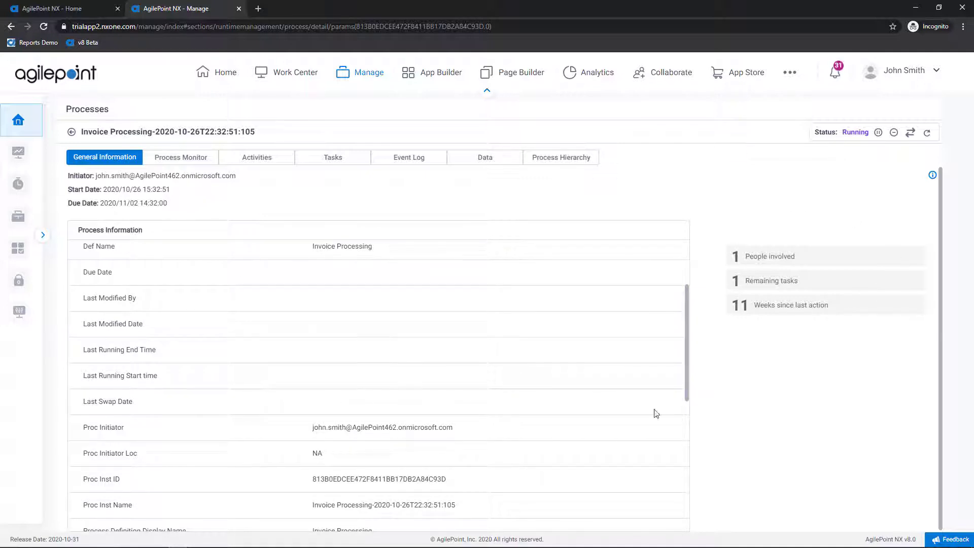
Examine the instance's process diagram in Process Monitor and check the Review Invoice activity's overview and participants.
{"action": "left_click", "coordinate": [201, 161]}
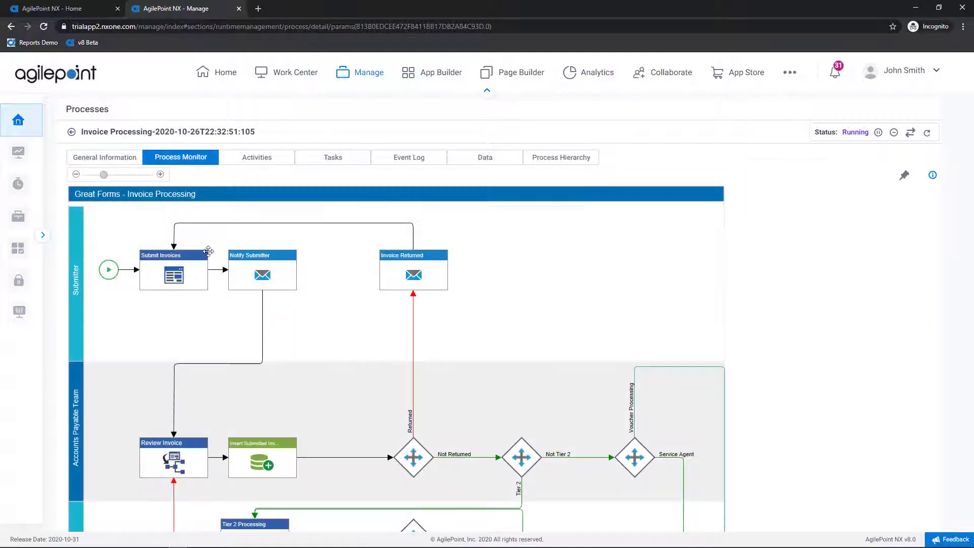
{"action": "left_click_drag", "start_coordinate": [355, 394], "coordinate": [374, 244]}
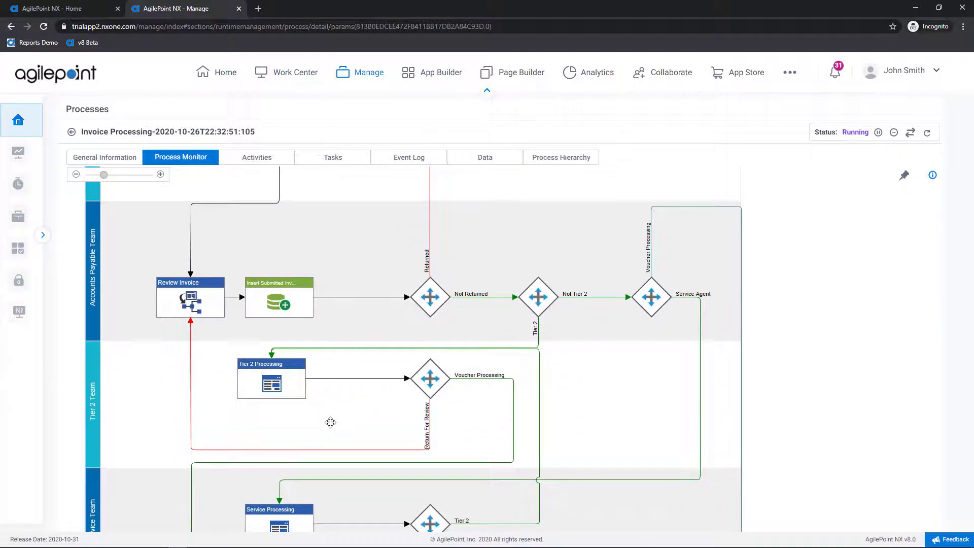
{"action": "left_click_drag", "start_coordinate": [330, 420], "coordinate": [340, 283]}
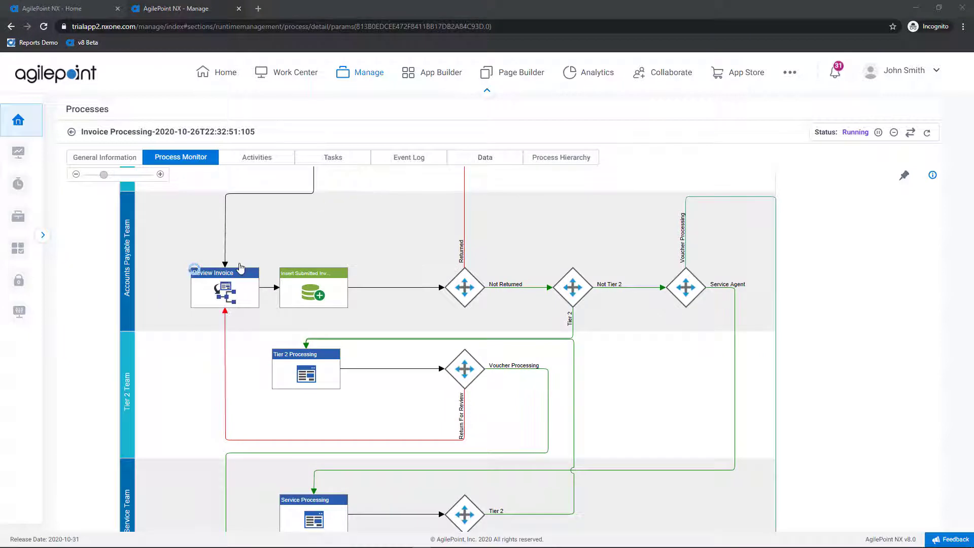
{"action": "left_click", "coordinate": [210, 294]}
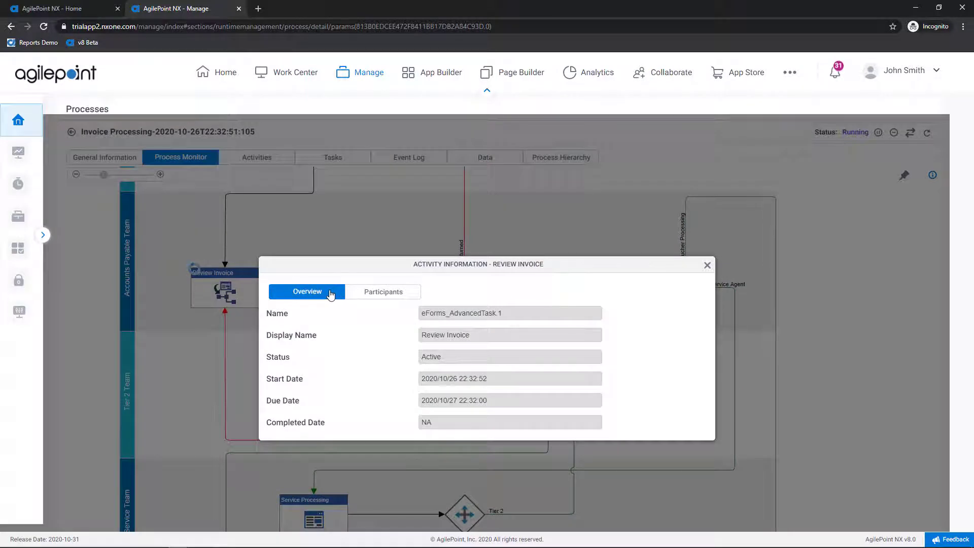
{"action": "left_click", "coordinate": [384, 293]}
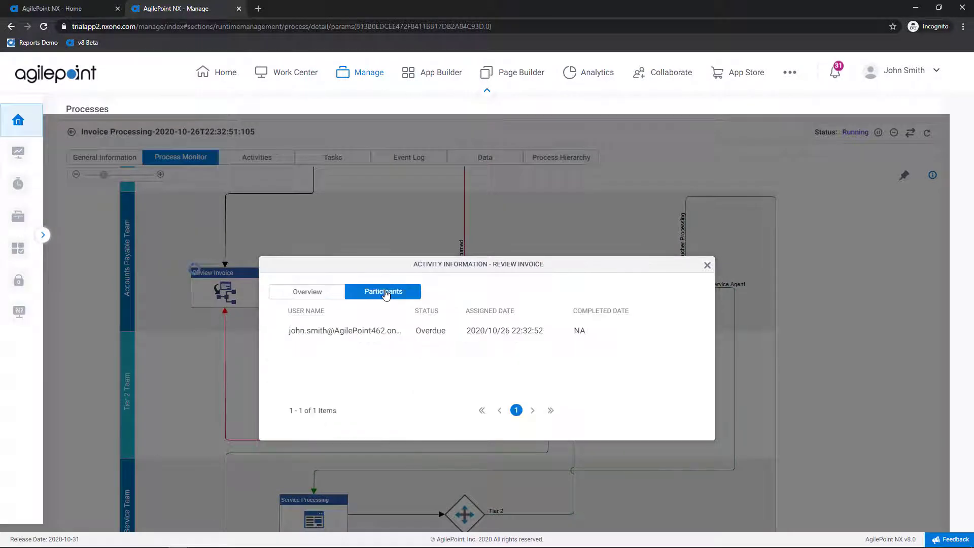
{"action": "left_click", "coordinate": [708, 266]}
{"action": "left_click", "coordinate": [708, 265]}
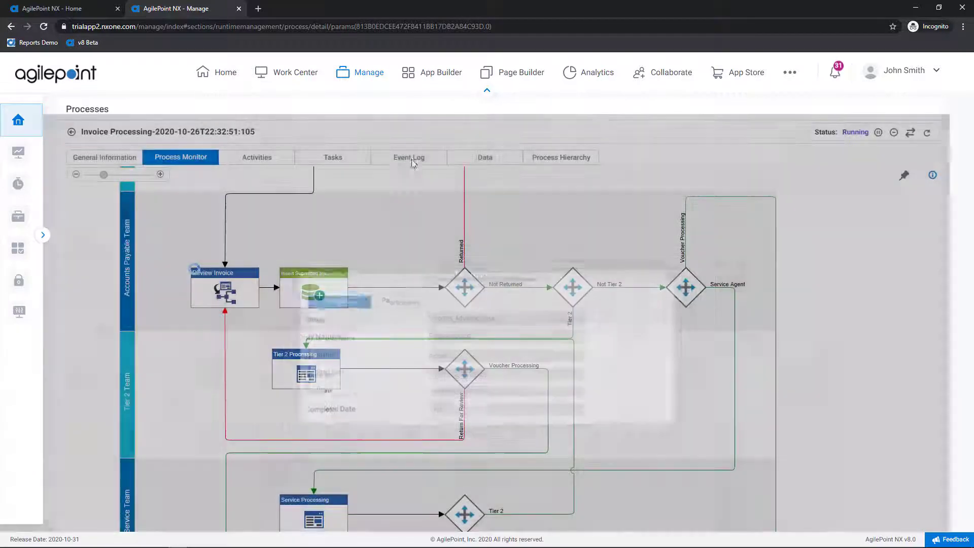
Review the instance's activities, tasks, event log, process and form variables, and process hierarchy.
{"action": "left_click", "coordinate": [255, 162]}
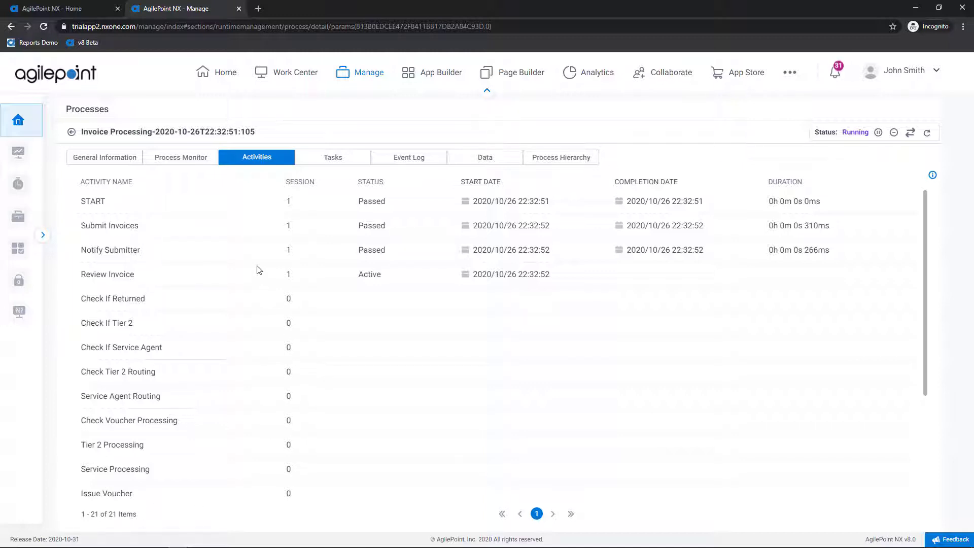
{"action": "left_click", "coordinate": [333, 158]}
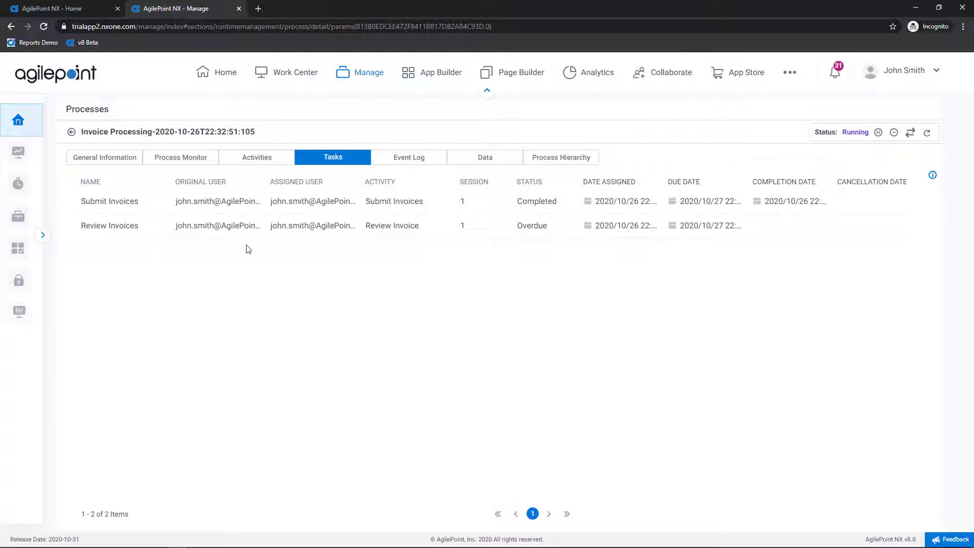
{"action": "left_click", "coordinate": [417, 162]}
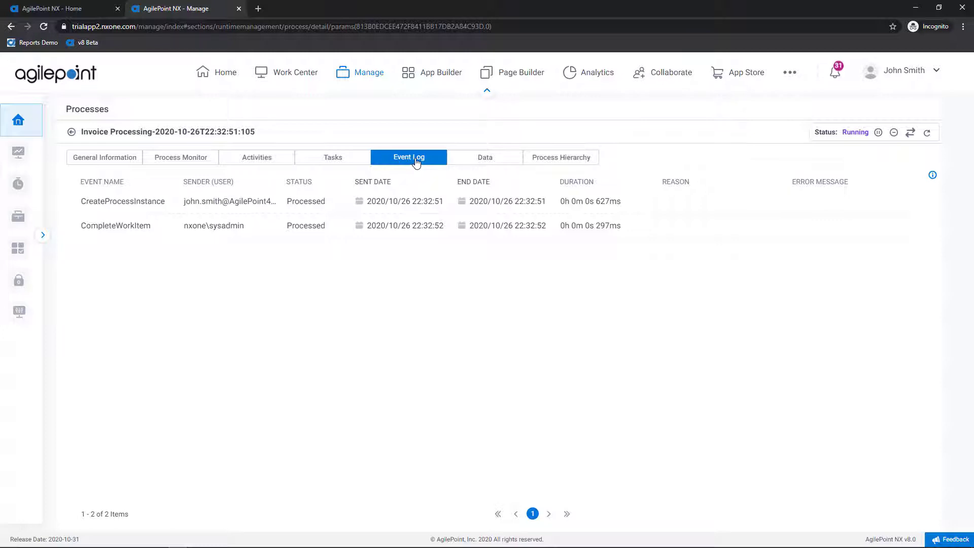
{"action": "left_click", "coordinate": [497, 166]}
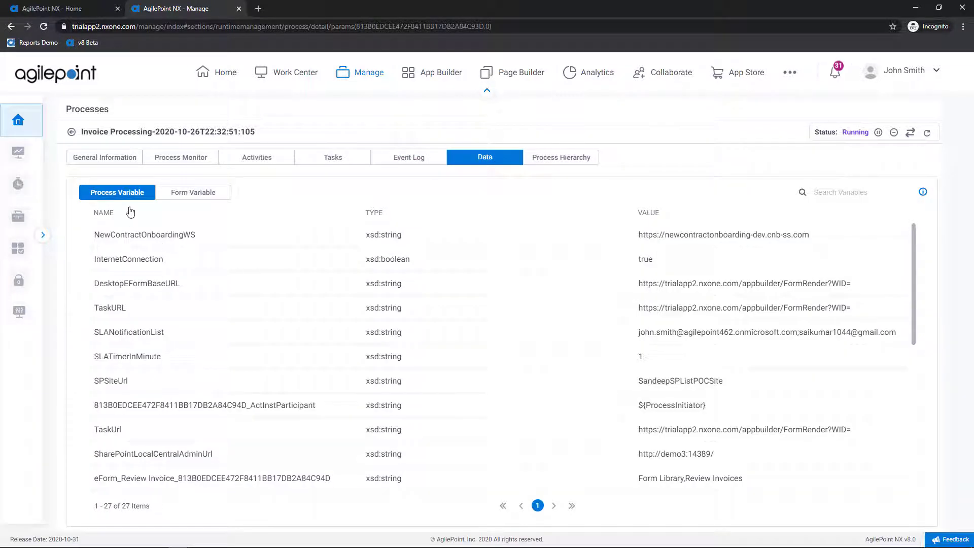
{"action": "left_click", "coordinate": [186, 198]}
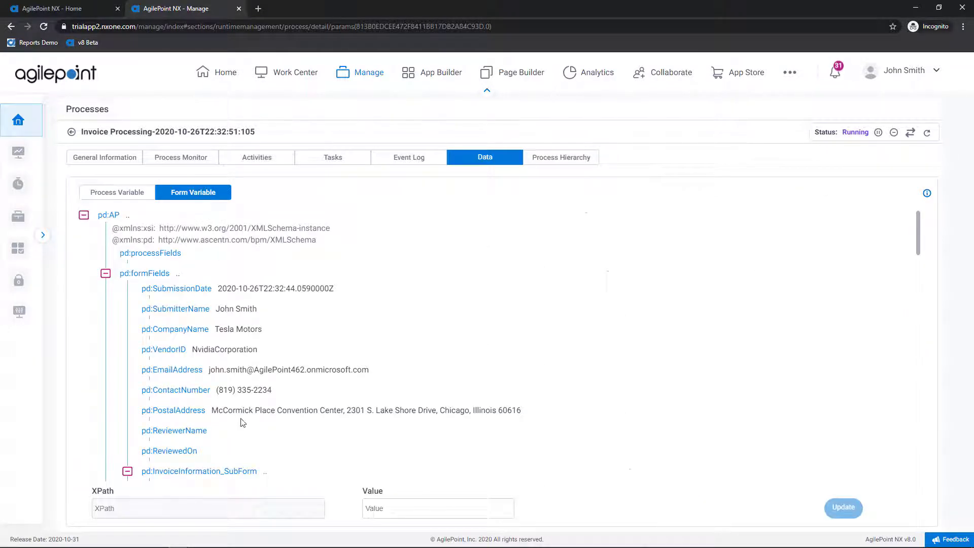
{"action": "left_click", "coordinate": [542, 159]}
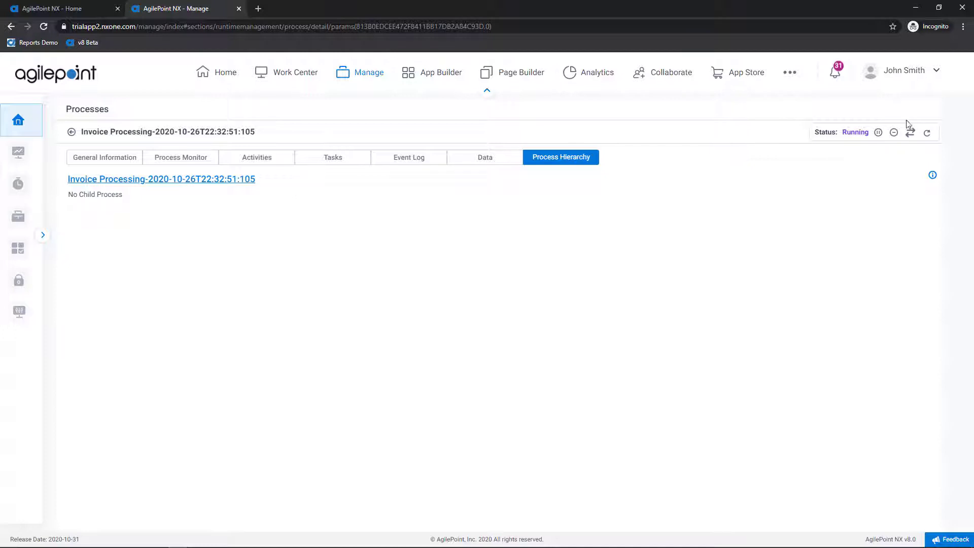
Change the instance's flow from the Review Invoice activity to Service Processing and Issue Voucher, and apply it.
{"action": "left_click", "coordinate": [912, 135]}
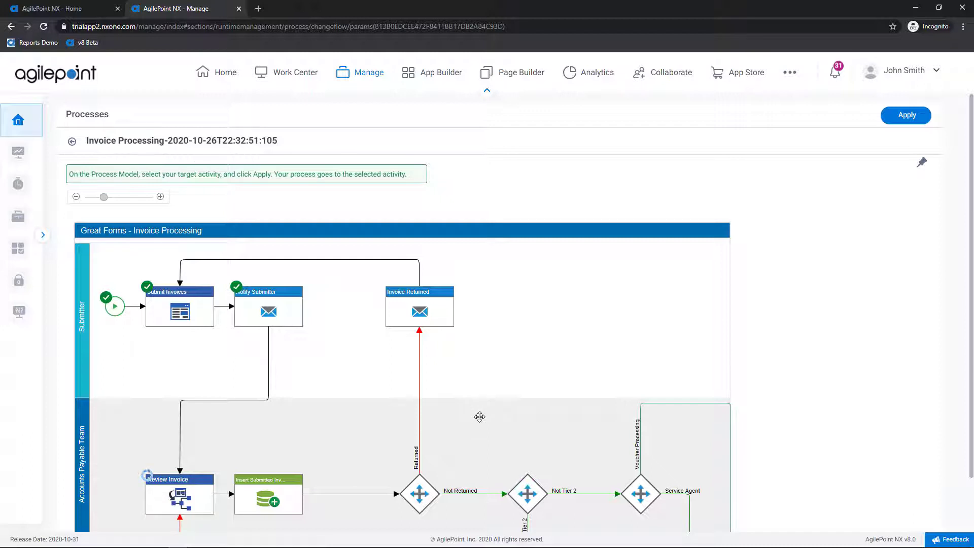
{"action": "scroll", "coordinate": [482, 421], "scroll_direction": "down", "scroll_amount": 3}
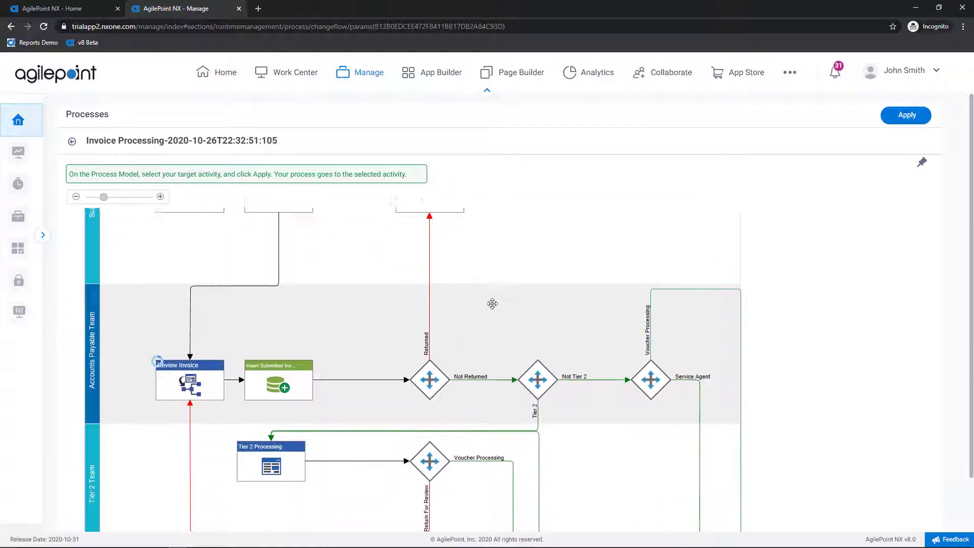
{"action": "left_click", "coordinate": [183, 368]}
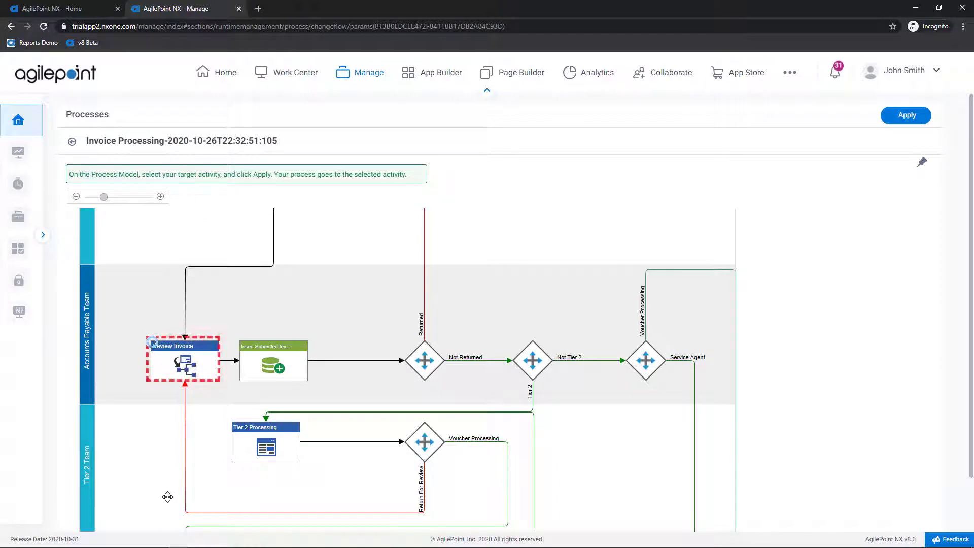
{"action": "left_click_drag", "start_coordinate": [167, 495], "coordinate": [149, 324]}
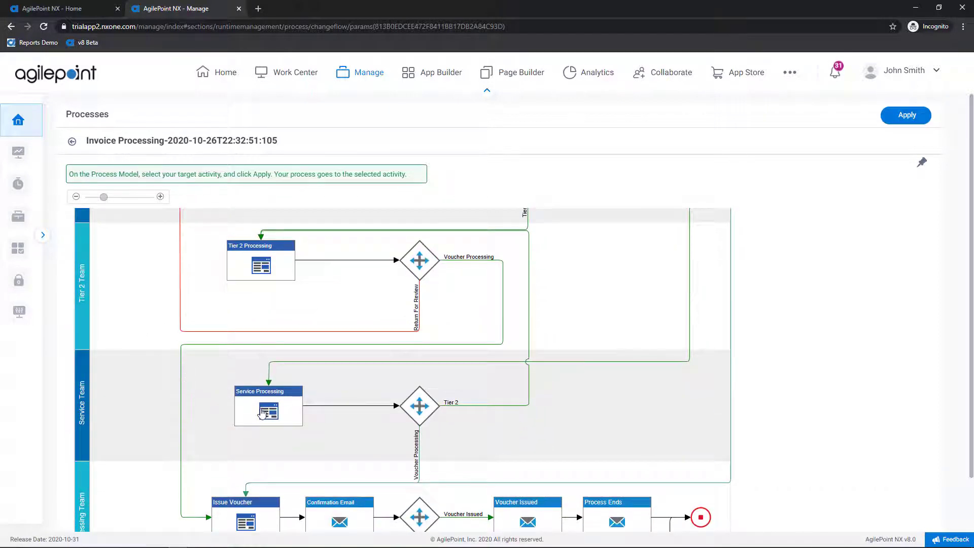
{"action": "left_click", "coordinate": [261, 412]}
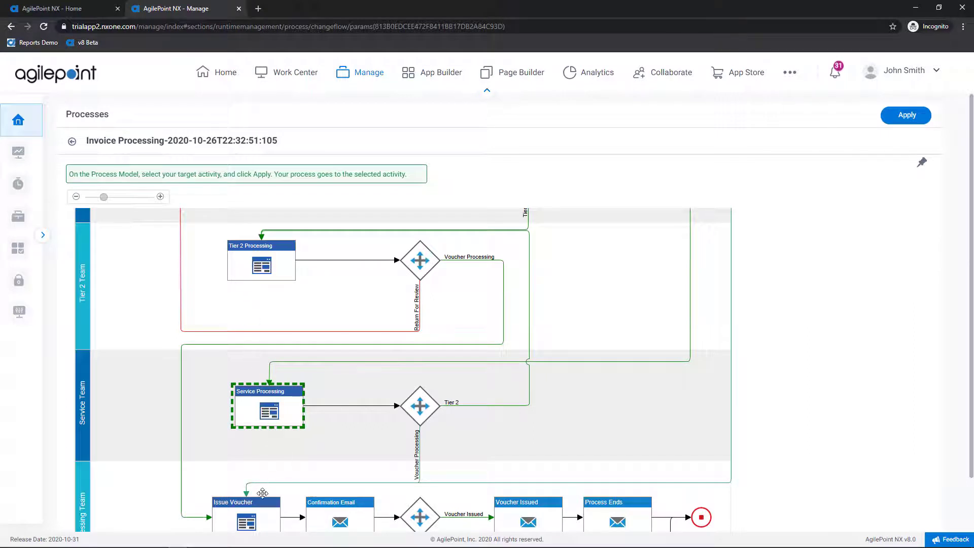
{"action": "left_click", "coordinate": [258, 517]}
{"action": "left_click", "coordinate": [909, 117]}
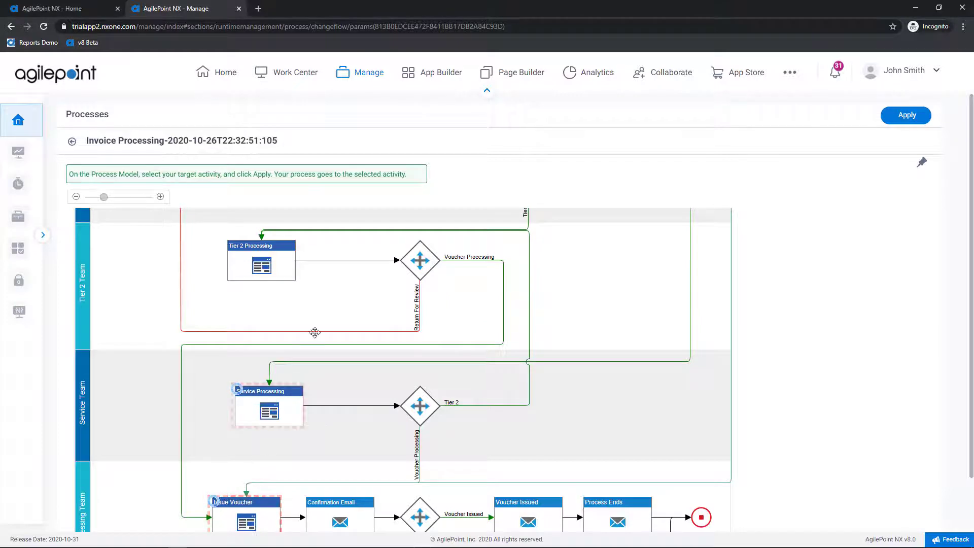
Move the process flow back to the Review Invoice activity, apply it, and return to the instance details.
{"action": "scroll", "coordinate": [284, 355], "scroll_direction": "up", "scroll_amount": 3}
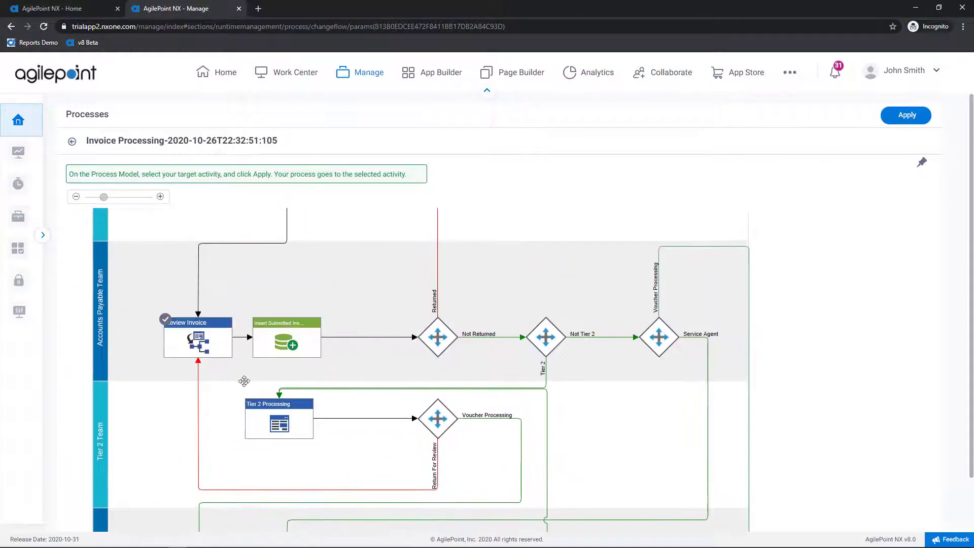
{"action": "left_click", "coordinate": [196, 335]}
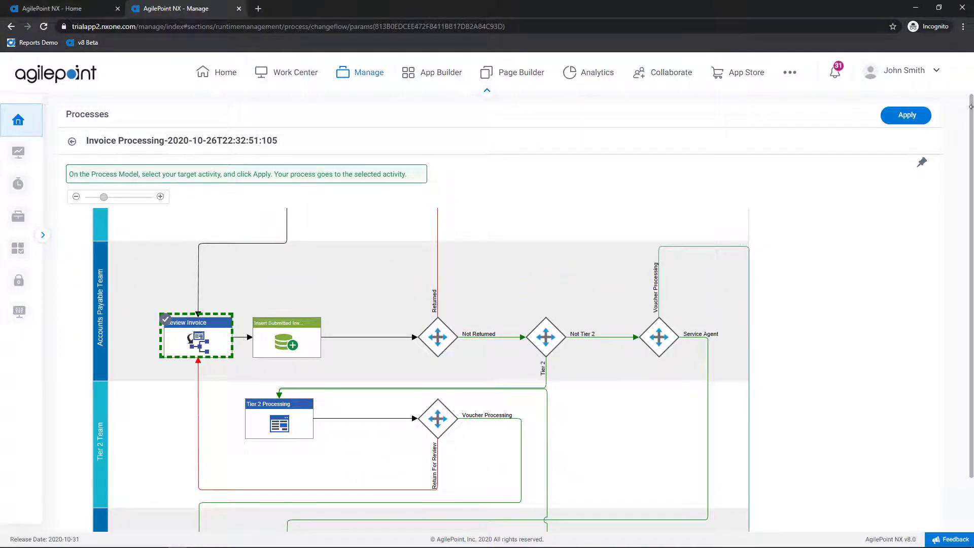
{"action": "left_click", "coordinate": [902, 115]}
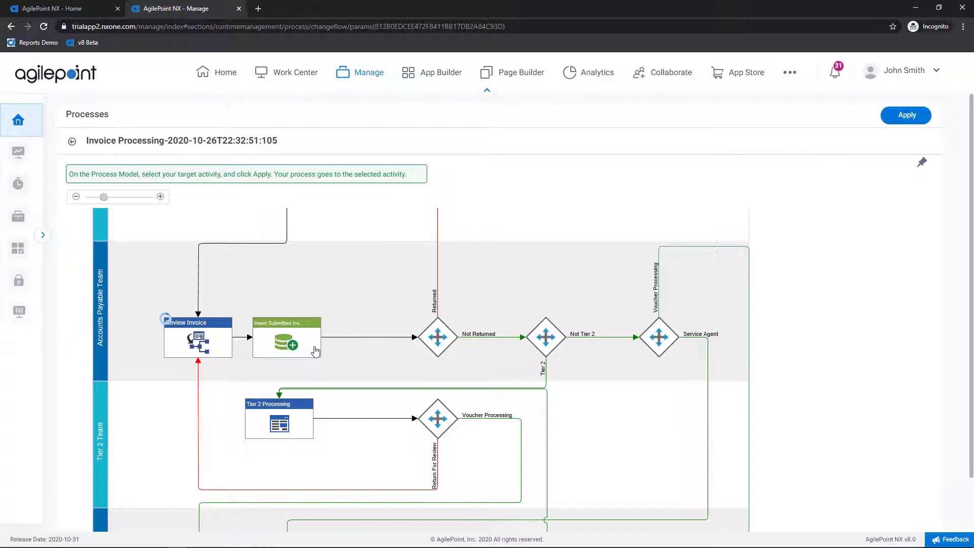
{"action": "left_click", "coordinate": [71, 144]}
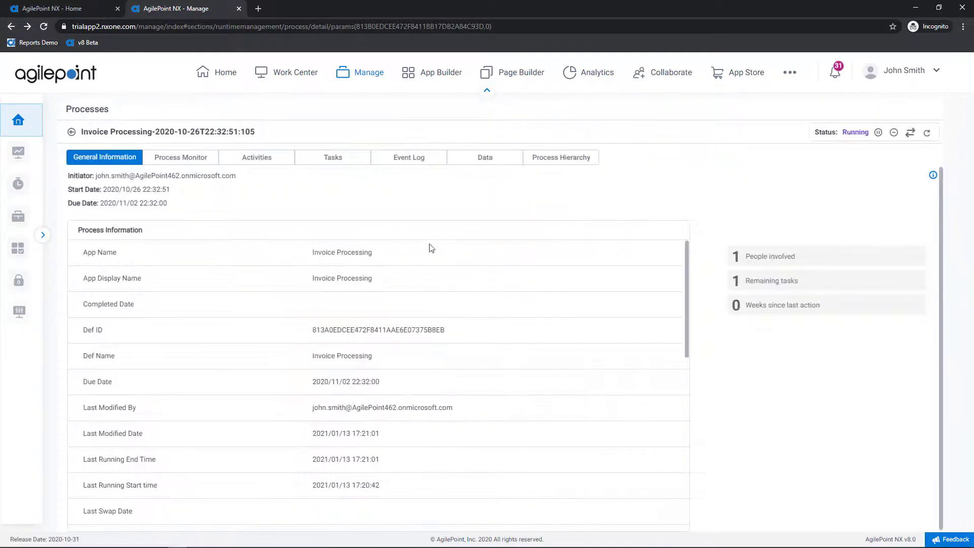
Suspend the Invoice Processing instance without giving a reason, and start its migration to process model version 1.05.
{"action": "left_click", "coordinate": [878, 133]}
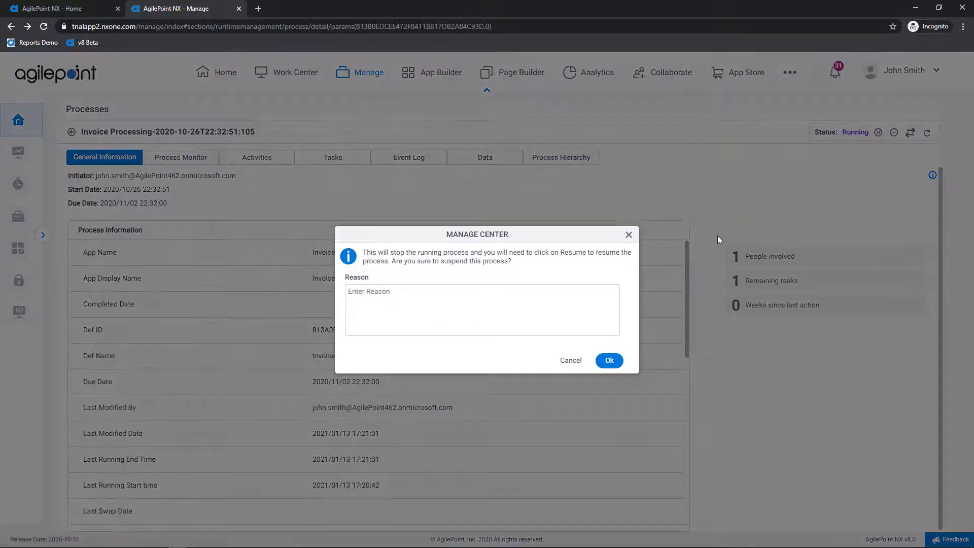
{"action": "left_click", "coordinate": [613, 361]}
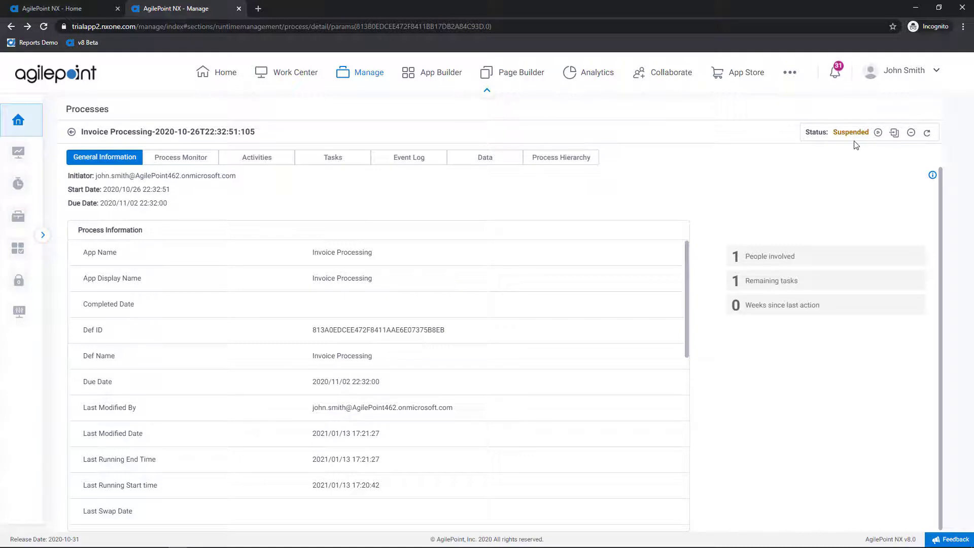
{"action": "left_click", "coordinate": [894, 133]}
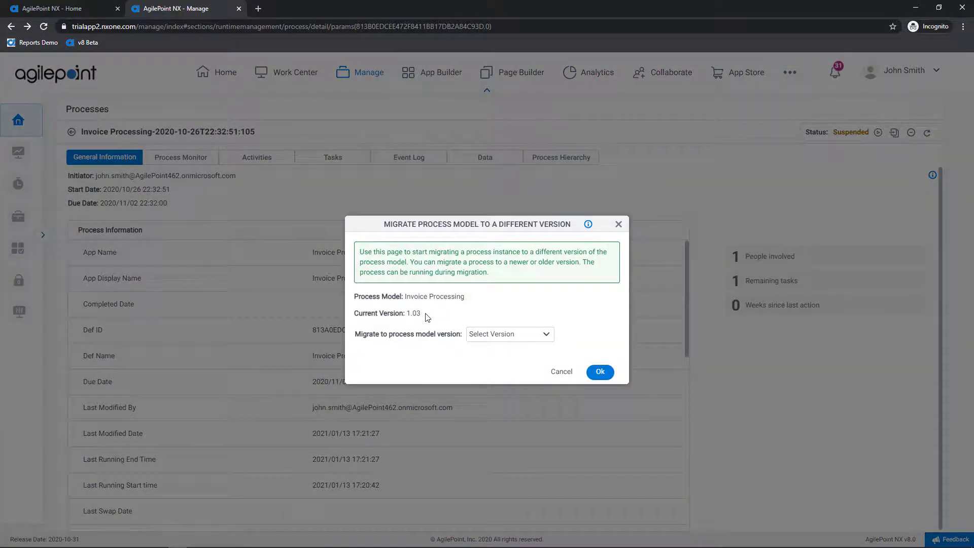
{"action": "left_click", "coordinate": [482, 334]}
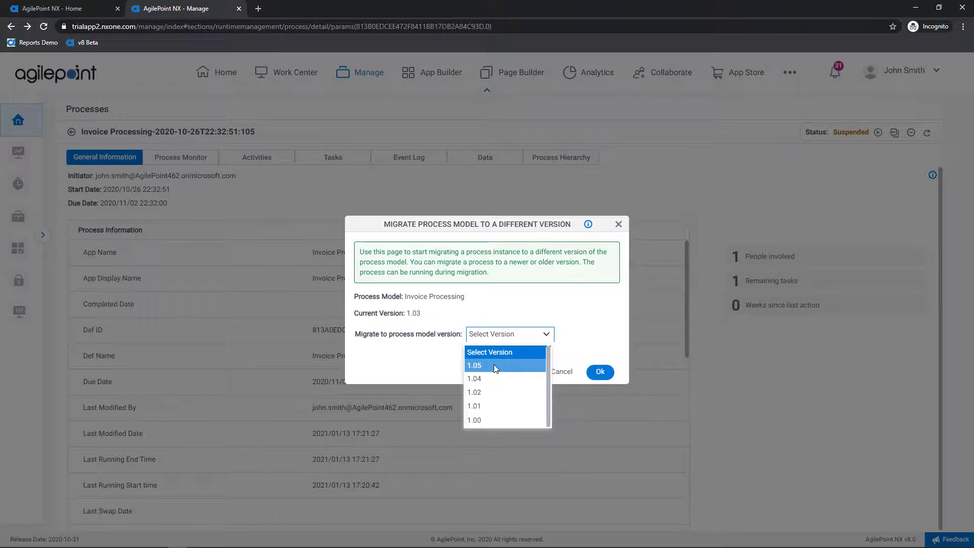
{"action": "left_click", "coordinate": [494, 365]}
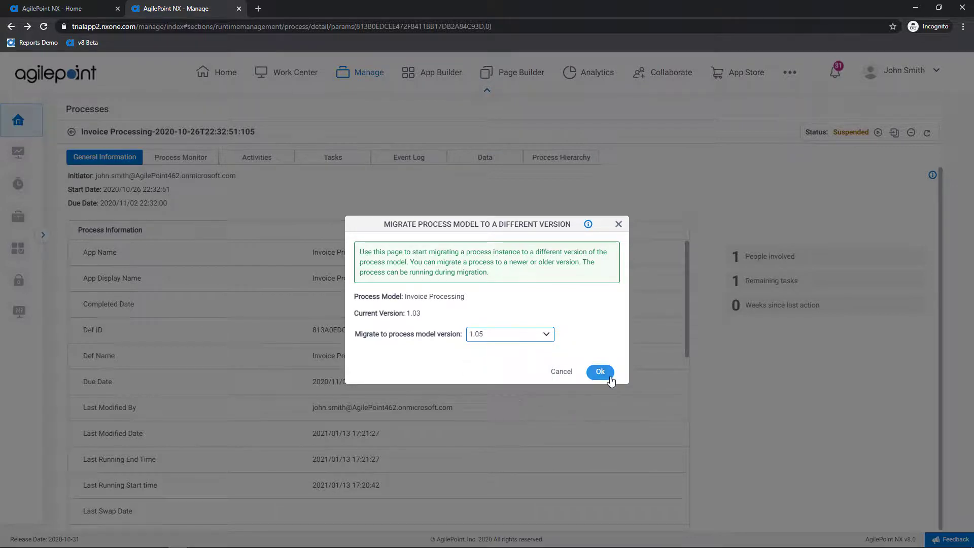
{"action": "left_click", "coordinate": [609, 377]}
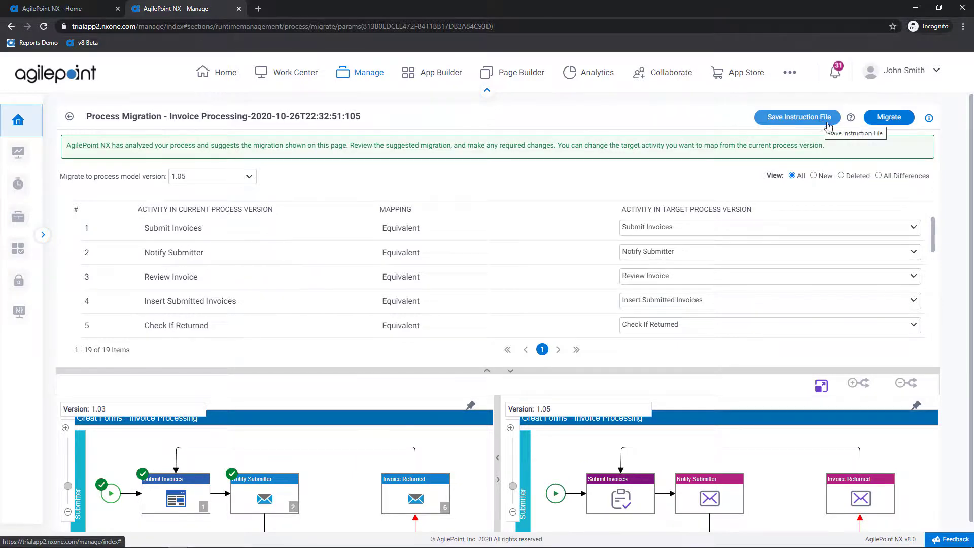
Migrate the instance using the suggested activity mapping, and resume the suspended process.
{"action": "left_click", "coordinate": [874, 121]}
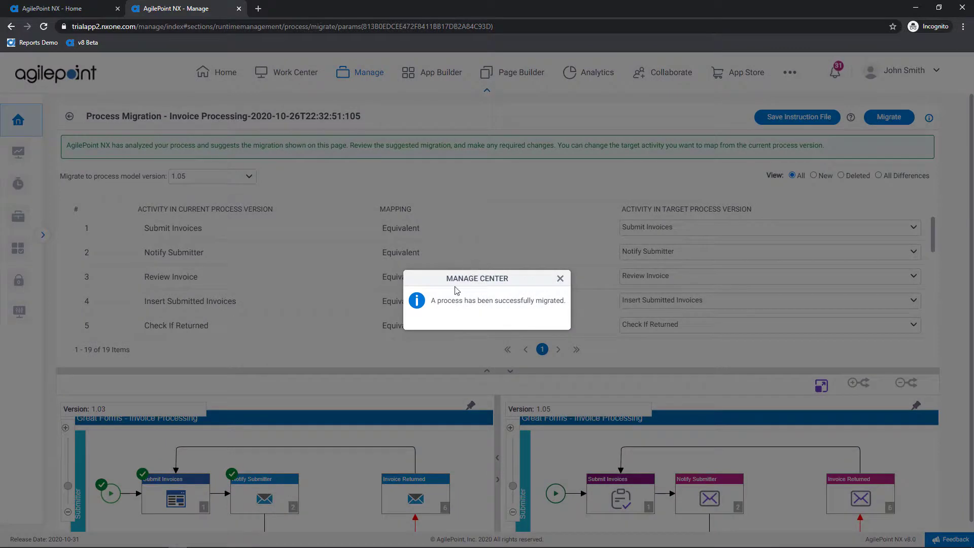
{"action": "left_click", "coordinate": [561, 279]}
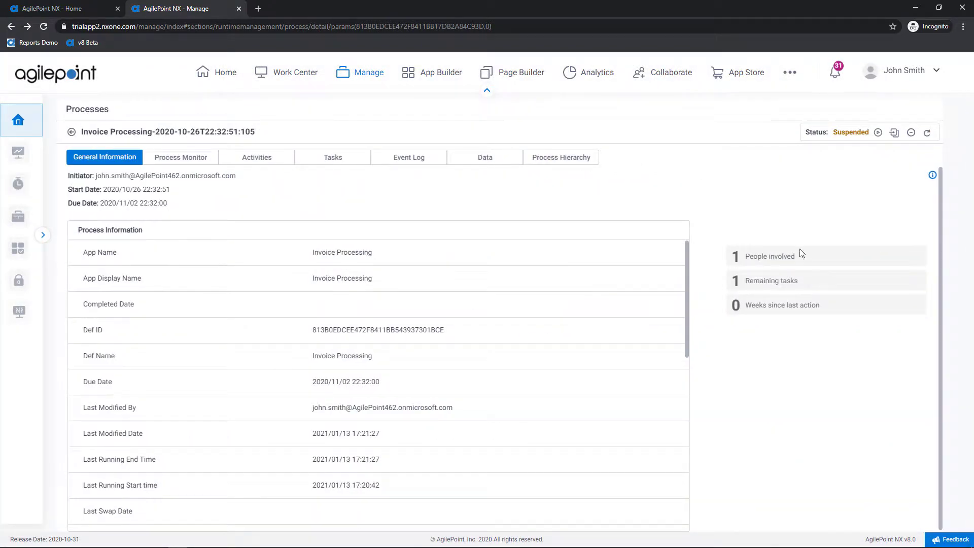
{"action": "left_click", "coordinate": [878, 133]}
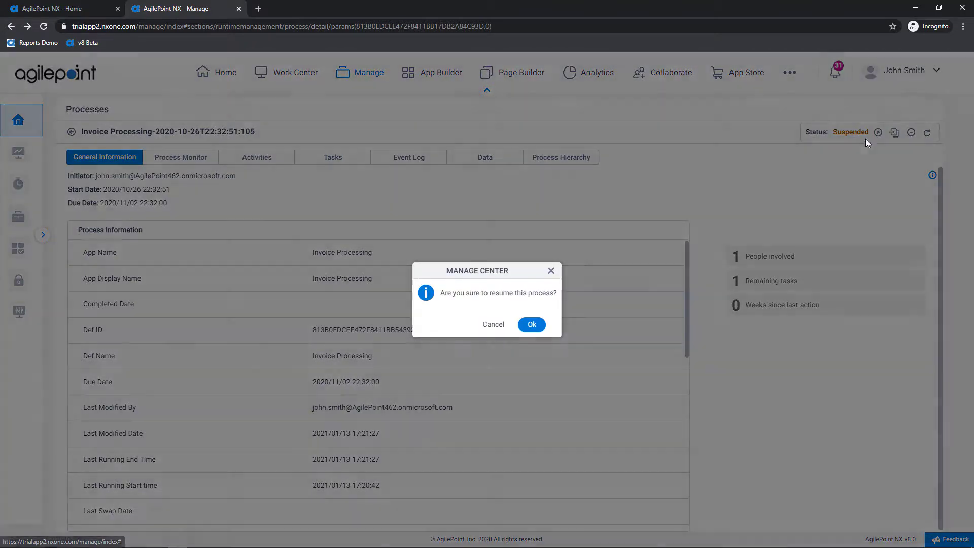
{"action": "left_click", "coordinate": [541, 323]}
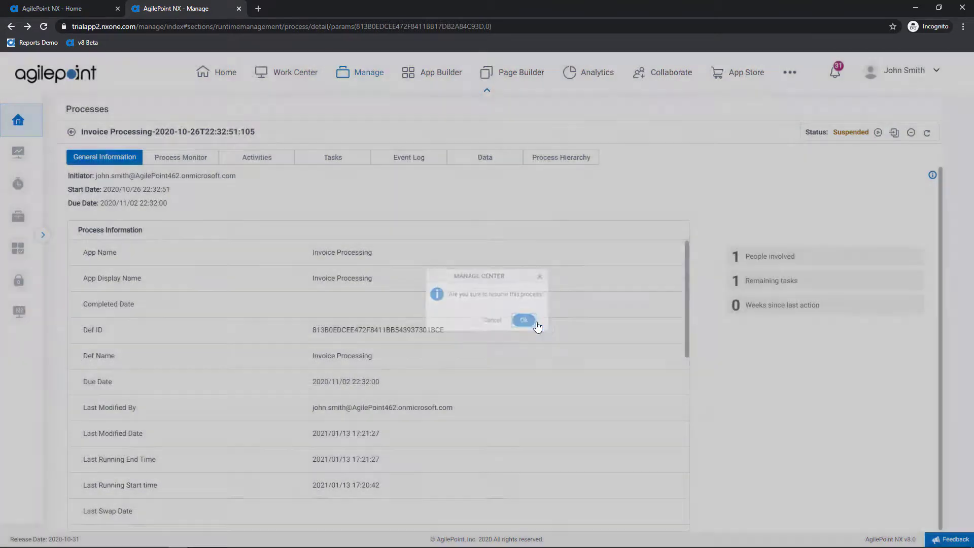